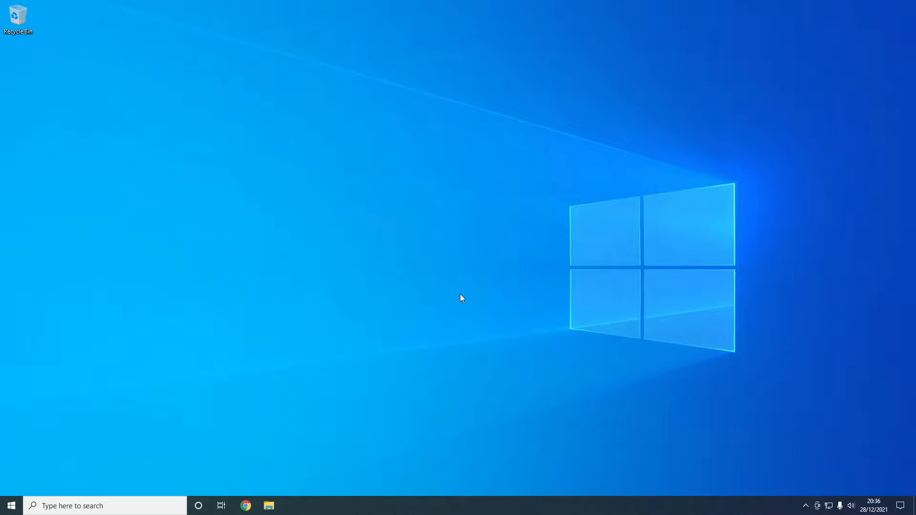
Open Chrome, maximize its window, and go to dolphin-emu.org.
{"action": "left_click", "coordinate": [246, 506]}
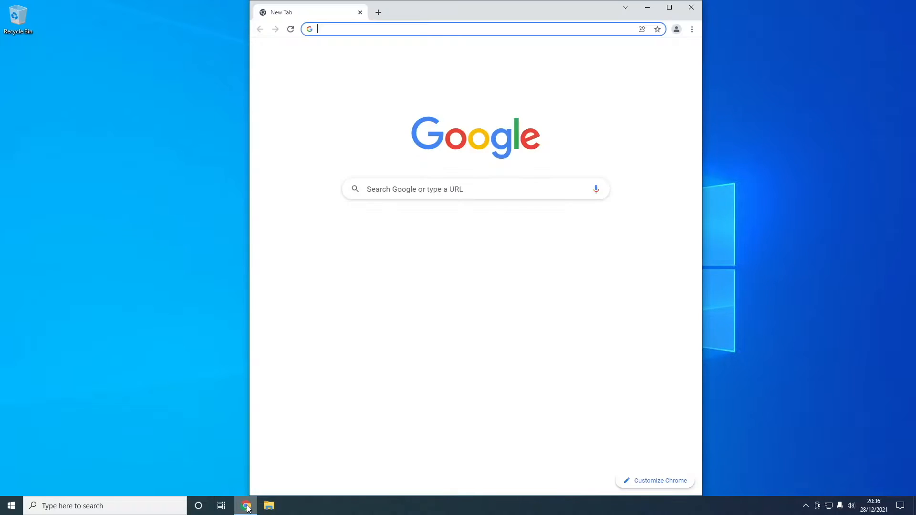
{"action": "double_click", "coordinate": [511, 6]}
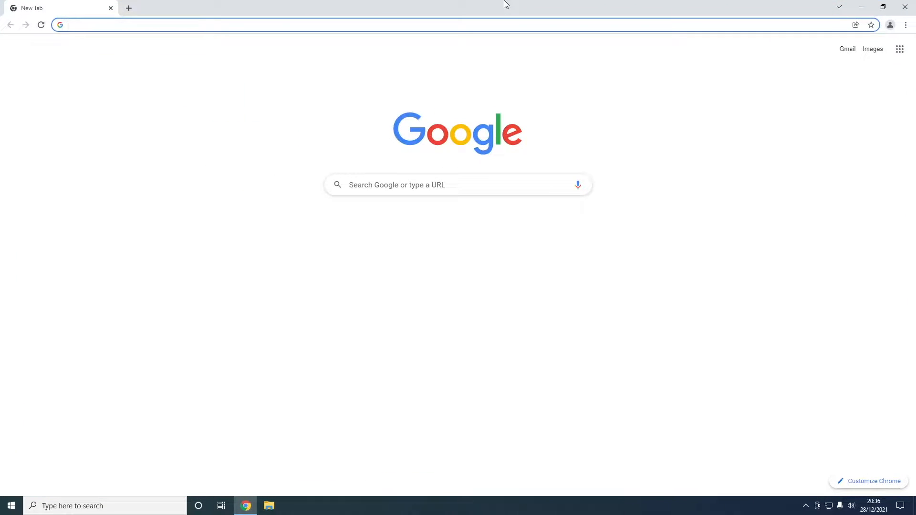
{"action": "type", "text": "dolph"}
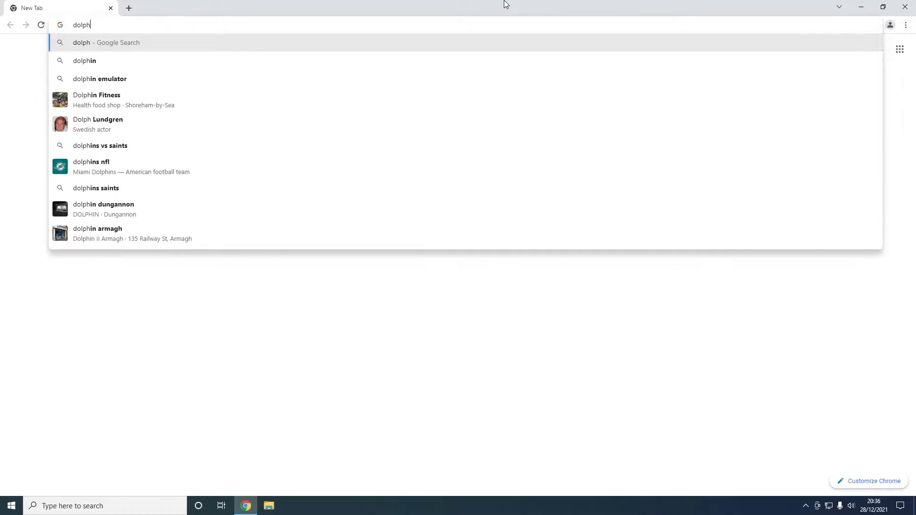
{"action": "type", "text": "in-emu.org"}
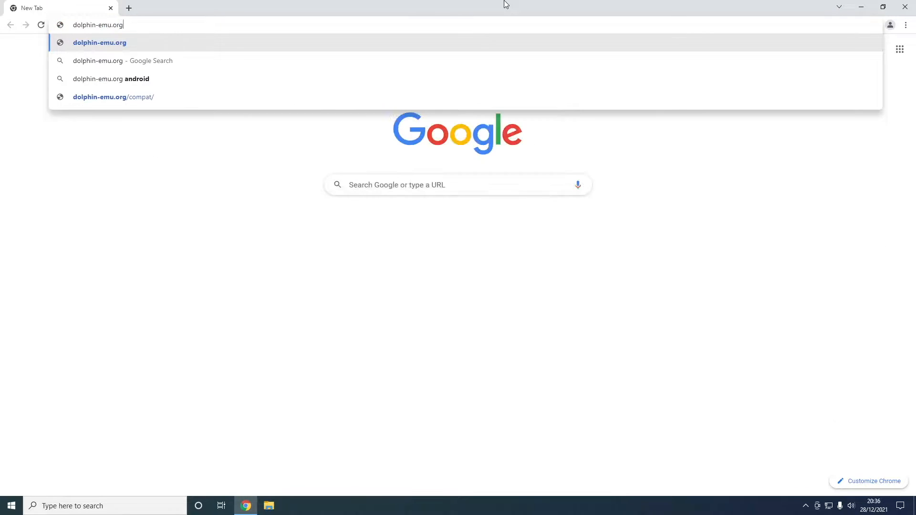
{"action": "key", "text": "Return"}
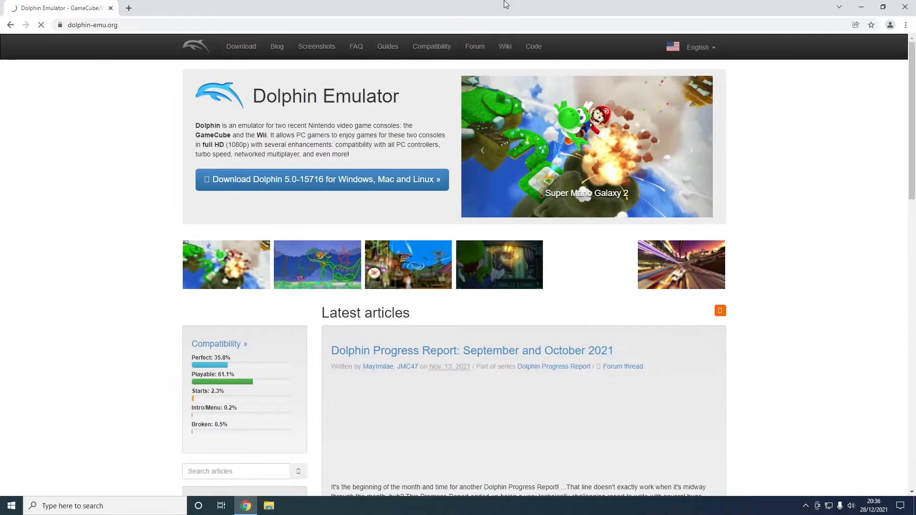
Download the stable Dolphin 5.0 Windows x64 installer from the site's download page.
{"action": "left_click", "coordinate": [319, 180]}
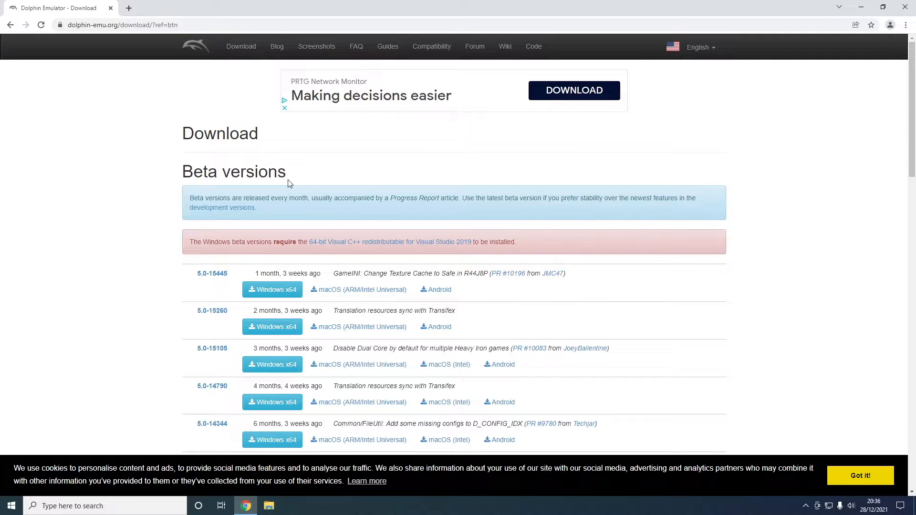
{"action": "scroll", "coordinate": [403, 215], "scroll_direction": "down", "scroll_amount": 1}
{"action": "scroll", "coordinate": [398, 218], "scroll_direction": "down", "scroll_amount": 1}
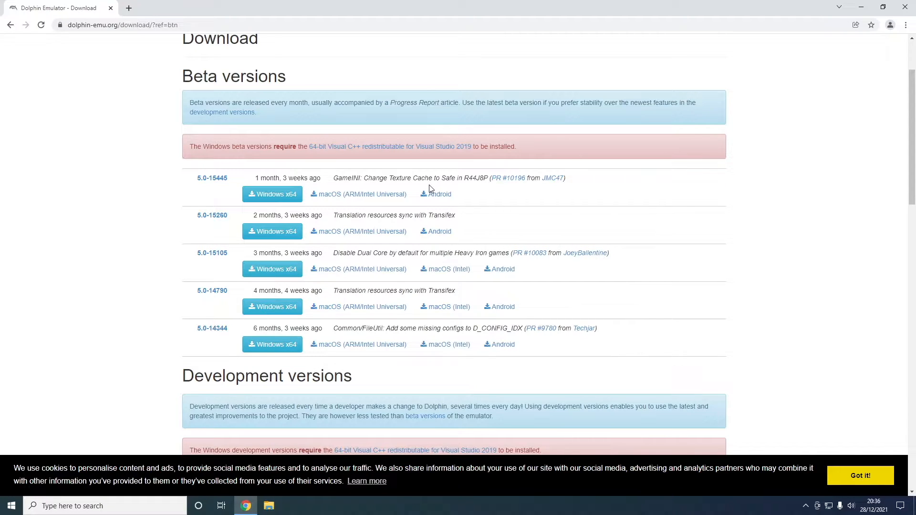
{"action": "scroll", "coordinate": [432, 189], "scroll_direction": "down", "scroll_amount": 12}
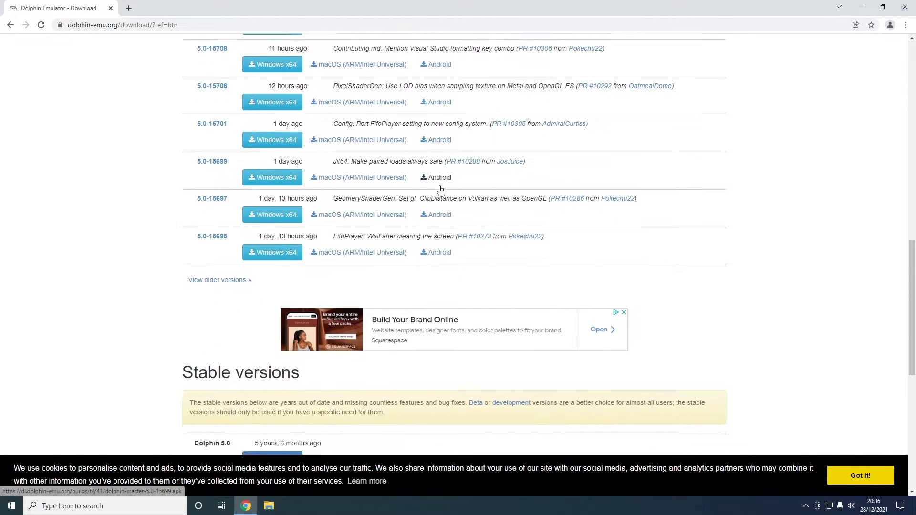
{"action": "scroll", "coordinate": [440, 189], "scroll_direction": "down", "scroll_amount": 4}
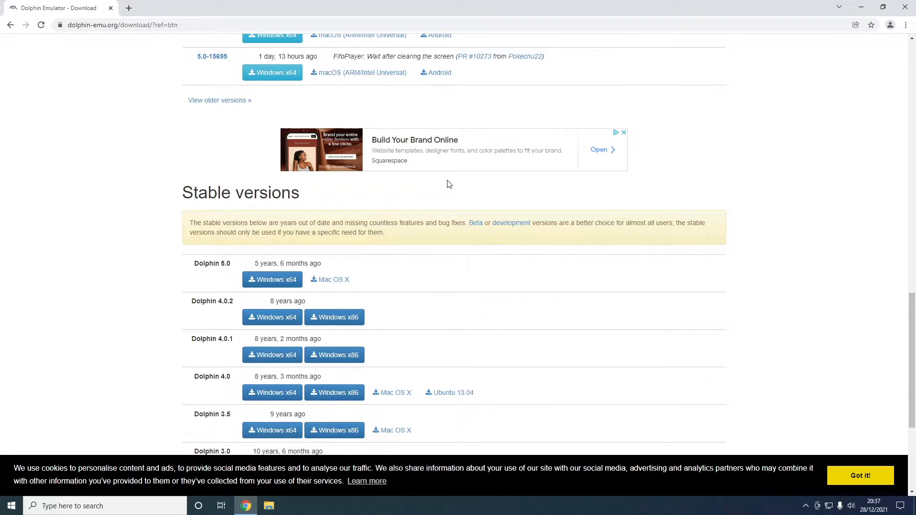
{"action": "scroll", "coordinate": [446, 188], "scroll_direction": "down", "scroll_amount": 2}
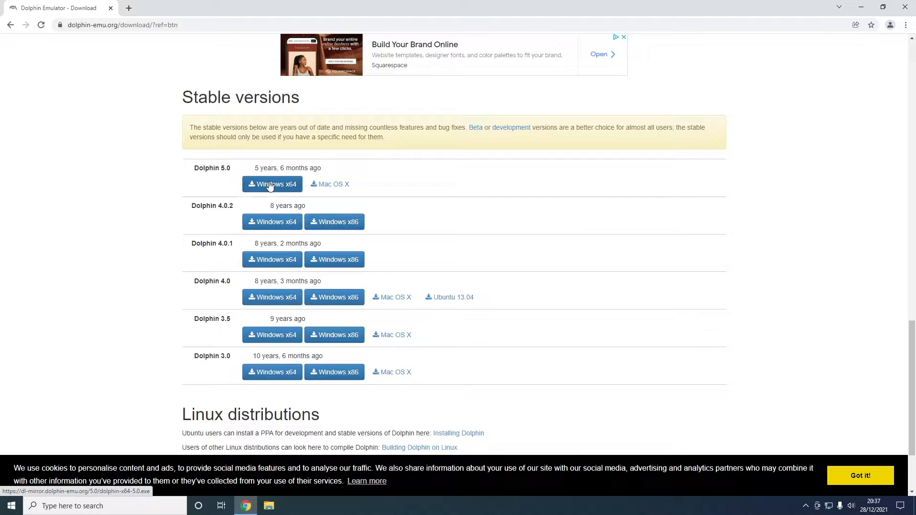
{"action": "left_click", "coordinate": [270, 187]}
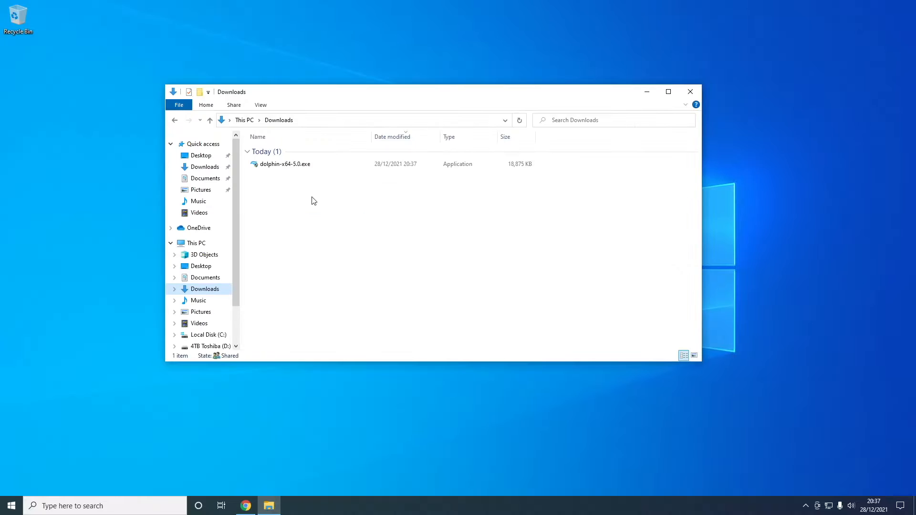
Run the downloaded dolphin-x64-5.0.exe installer as administrator and allow it to make changes to the device.
{"action": "right_click", "coordinate": [323, 167]}
{"action": "left_click", "coordinate": [317, 166]}
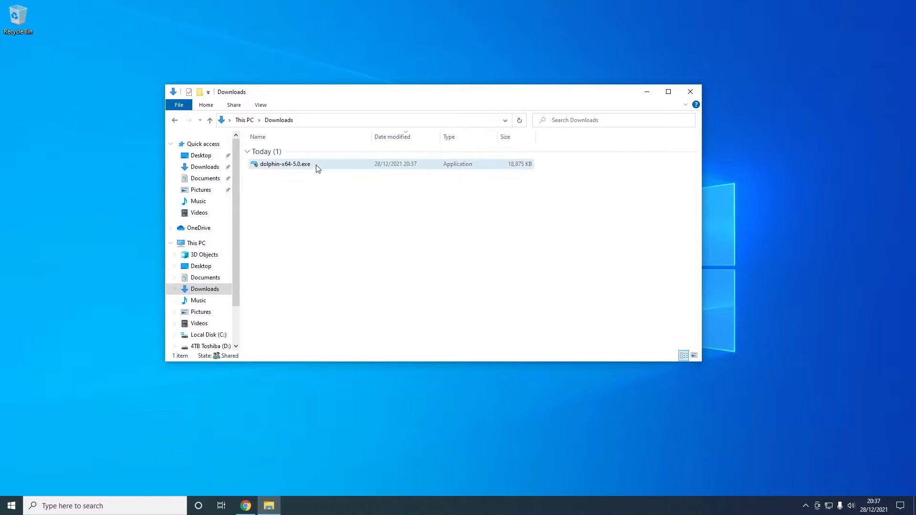
{"action": "right_click", "coordinate": [324, 168]}
{"action": "left_click", "coordinate": [343, 183]}
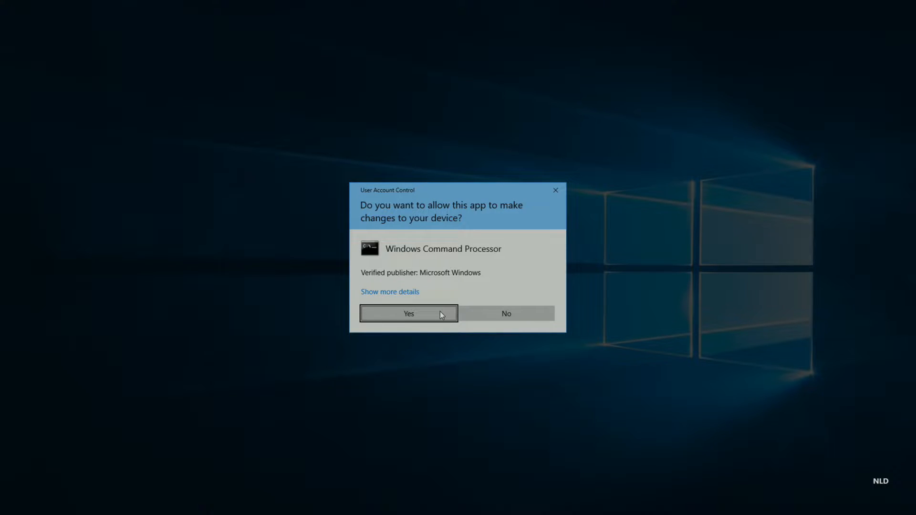
{"action": "left_click", "coordinate": [440, 311]}
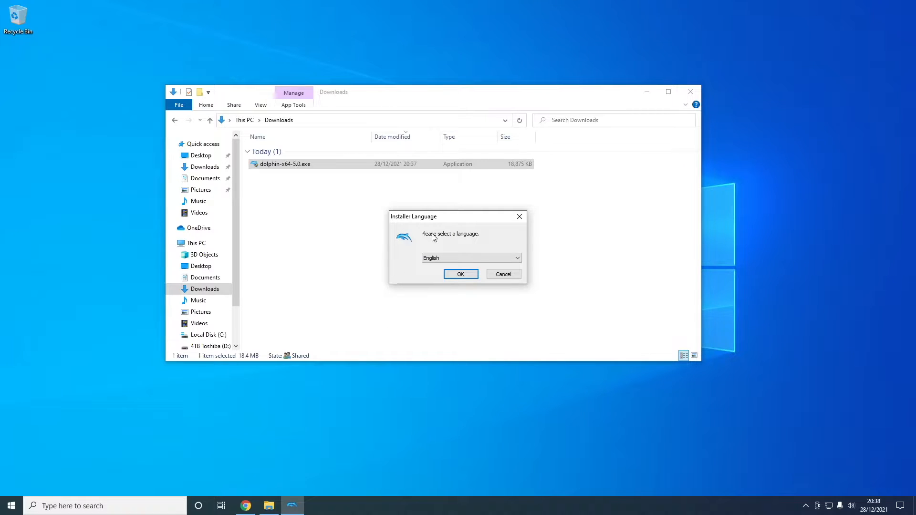
Choose English as the installer language and continue.
{"action": "left_click", "coordinate": [437, 260]}
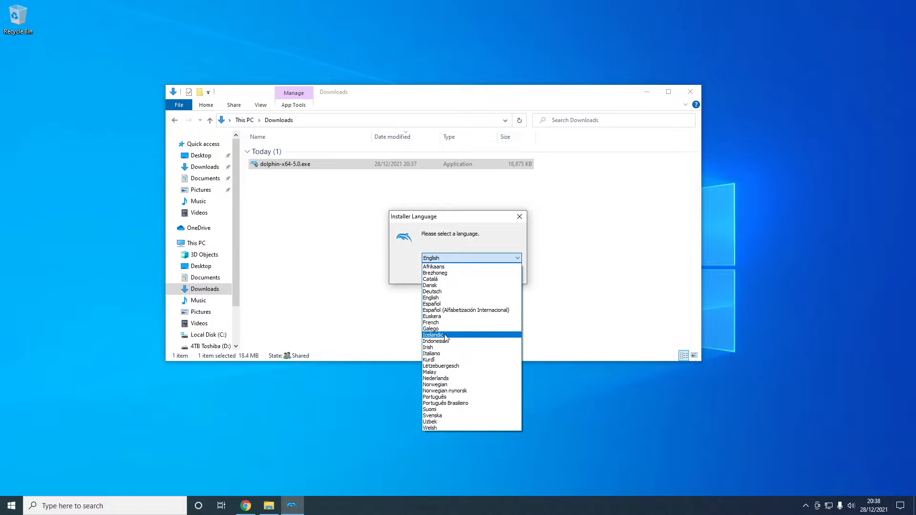
{"action": "left_click", "coordinate": [445, 298]}
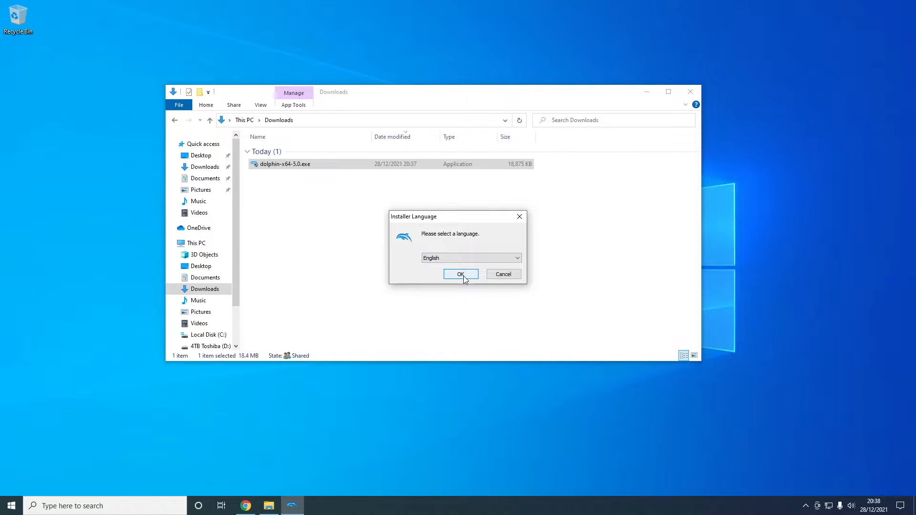
{"action": "left_click", "coordinate": [464, 275]}
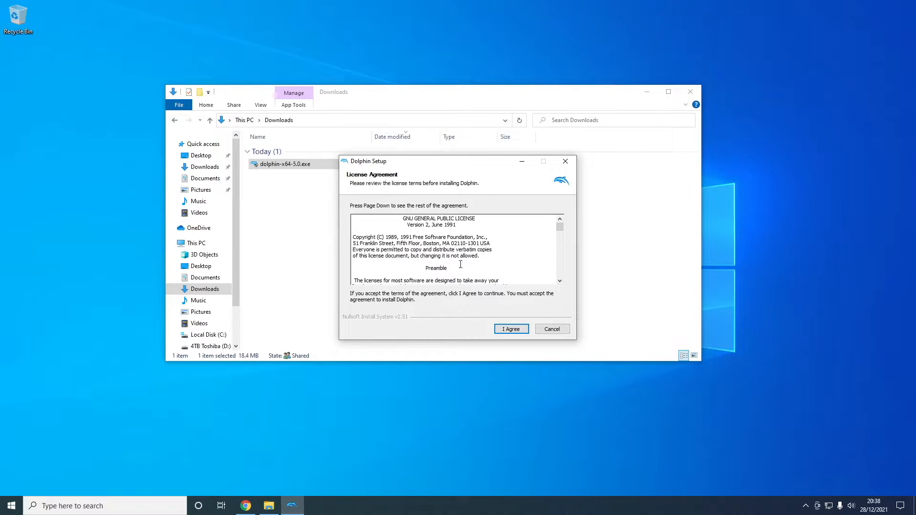
Accept the license agreement, keep the default components and C:\Program Files\Dolphin folder, install, and finish setup.
{"action": "scroll", "coordinate": [466, 257], "scroll_direction": "down", "scroll_amount": 2}
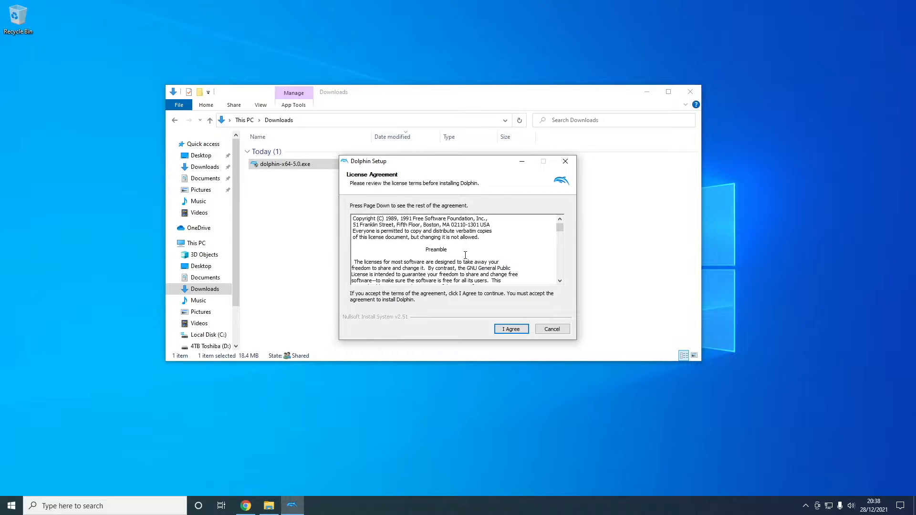
{"action": "scroll", "coordinate": [465, 255], "scroll_direction": "down", "scroll_amount": 7}
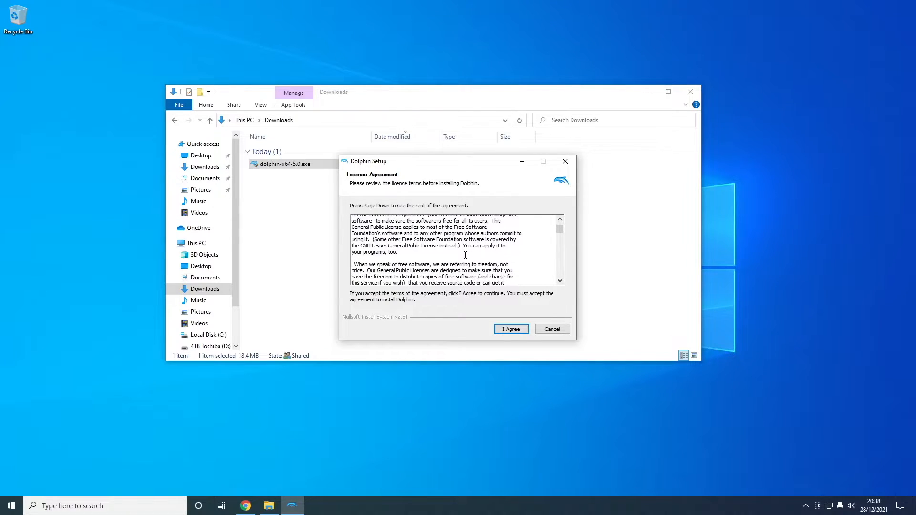
{"action": "left_click", "coordinate": [511, 330]}
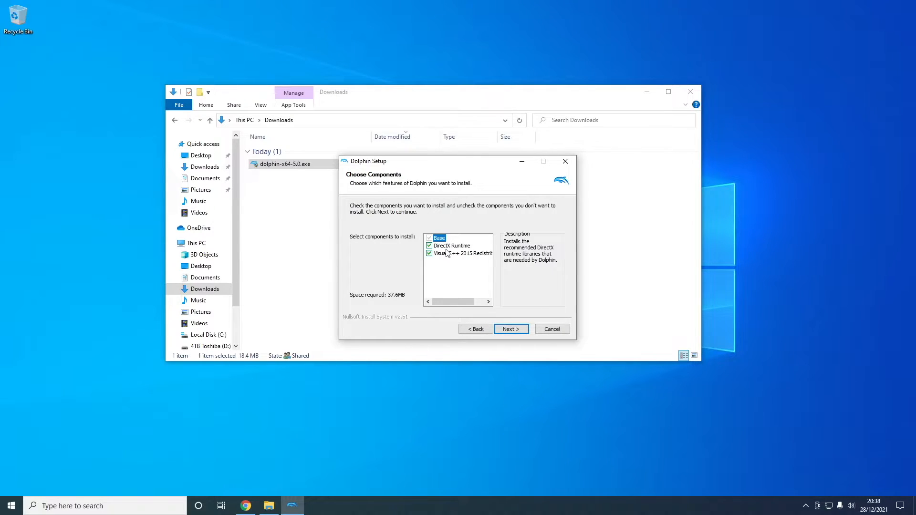
{"action": "left_click", "coordinate": [518, 330]}
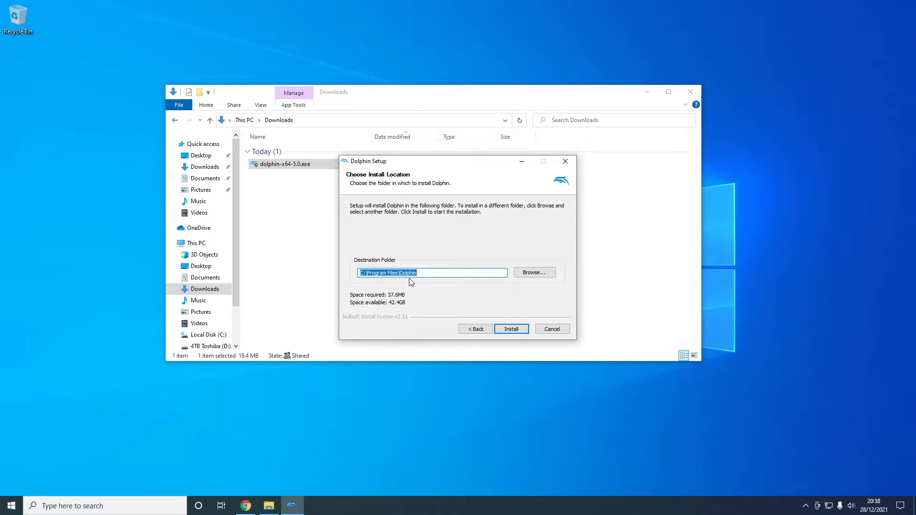
{"action": "left_click", "coordinate": [510, 329]}
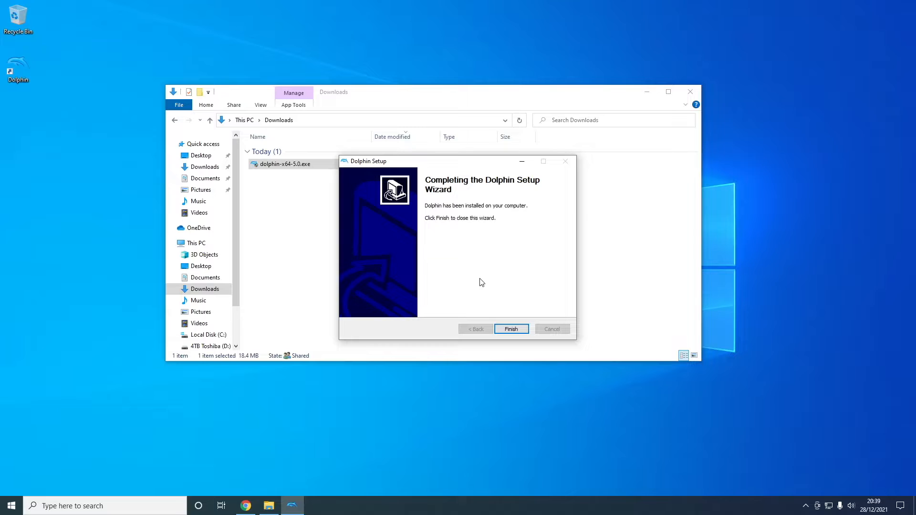
{"action": "left_click", "coordinate": [508, 330]}
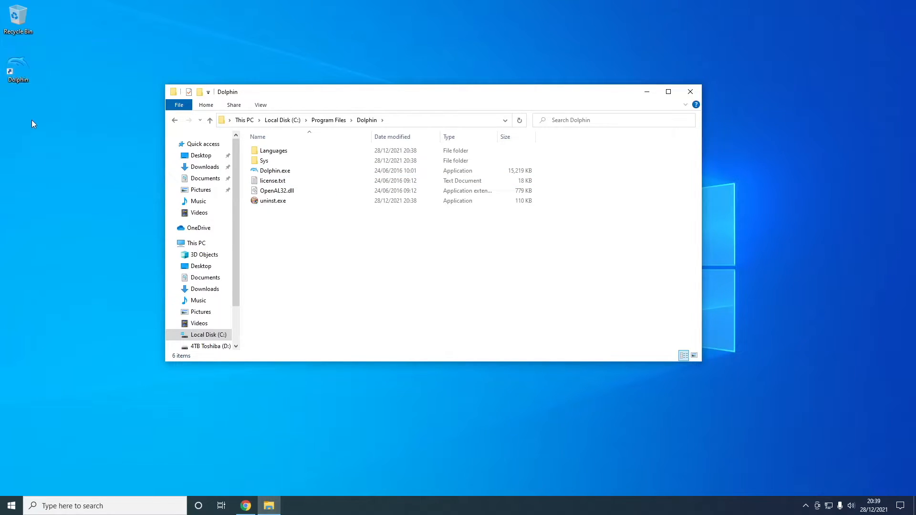
Launch Dolphin.exe from the install folder and decline usage statistics reporting.
{"action": "double_click", "coordinate": [306, 173]}
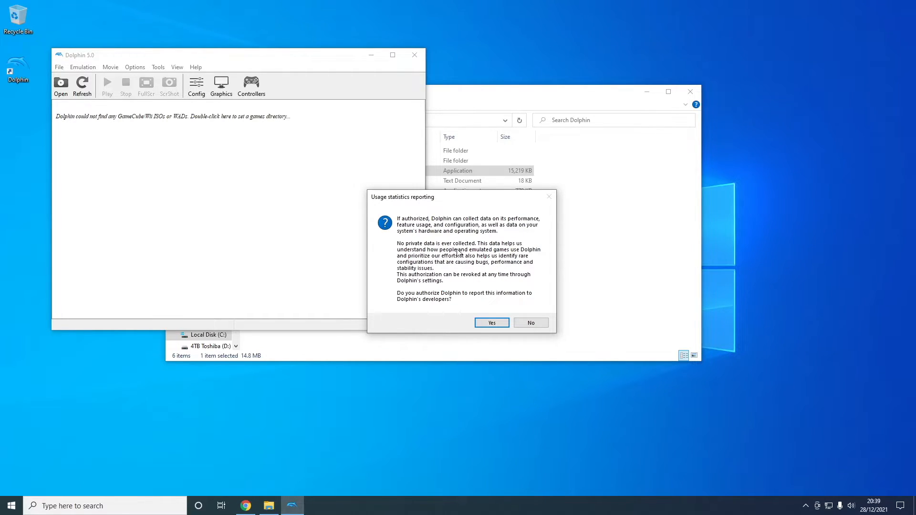
{"action": "left_click", "coordinate": [535, 324]}
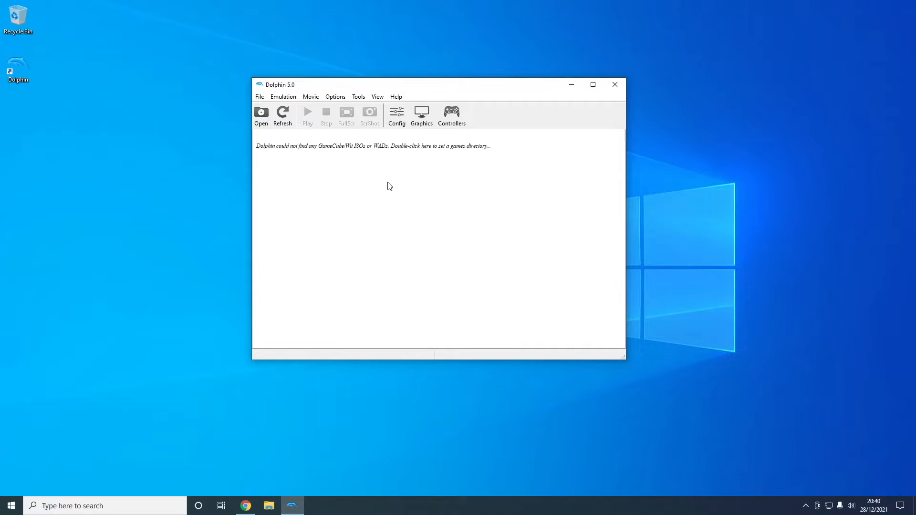
Open the general configuration dialog to review its basic settings, then close it.
{"action": "left_click", "coordinate": [402, 117]}
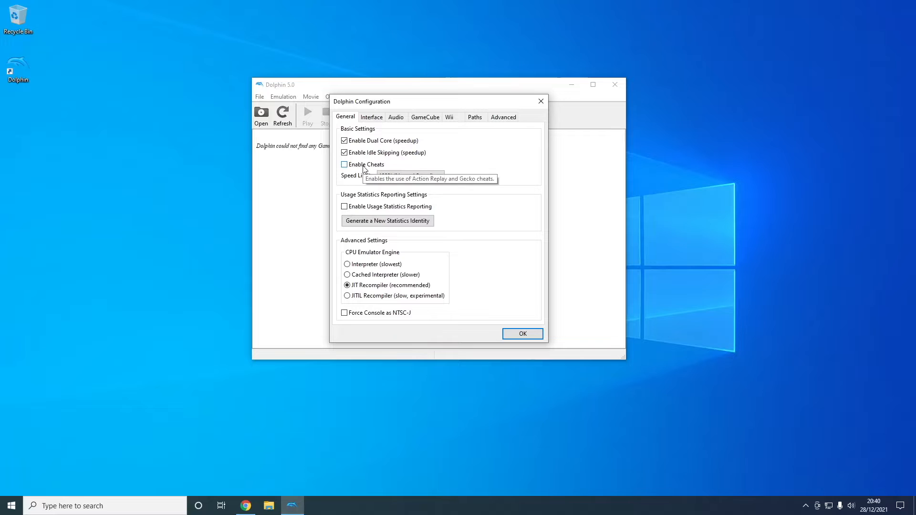
{"action": "left_click", "coordinate": [522, 334]}
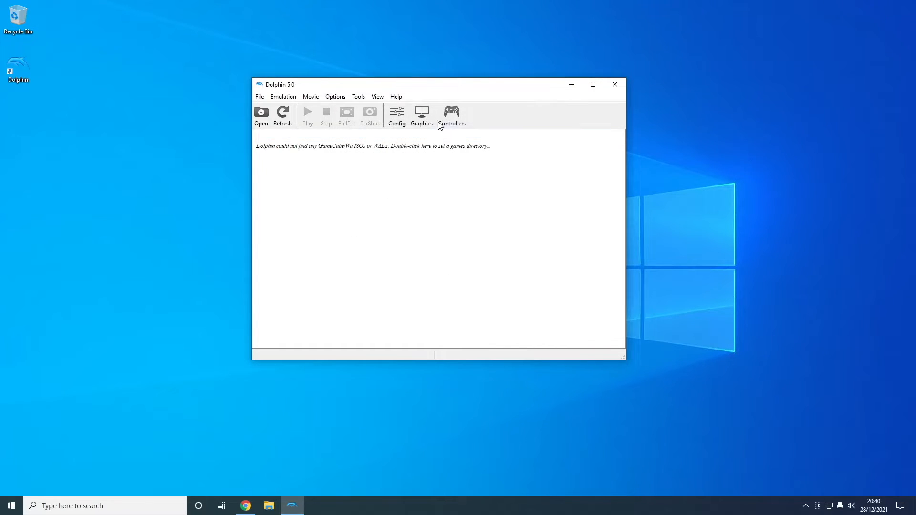
Open the graphics configuration, enable Show FPS, and keep OpenGL as the backend.
{"action": "left_click", "coordinate": [425, 115]}
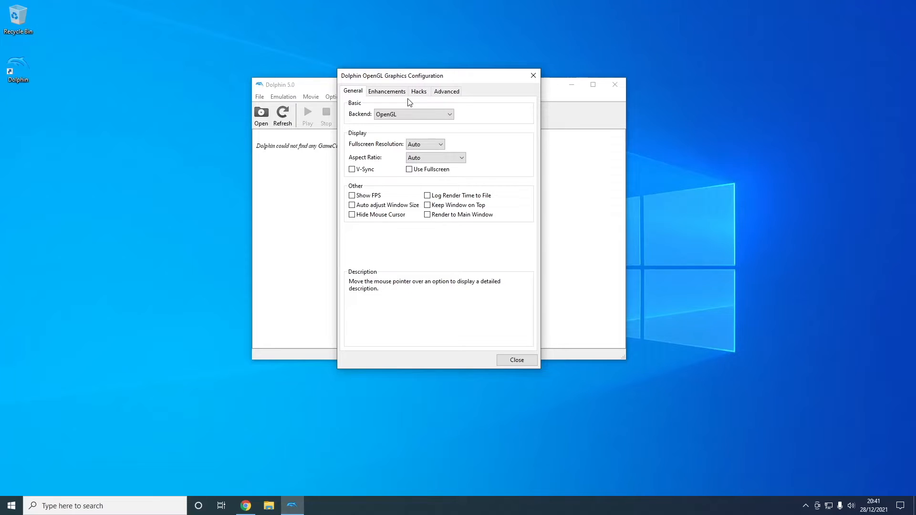
{"action": "left_click", "coordinate": [366, 196]}
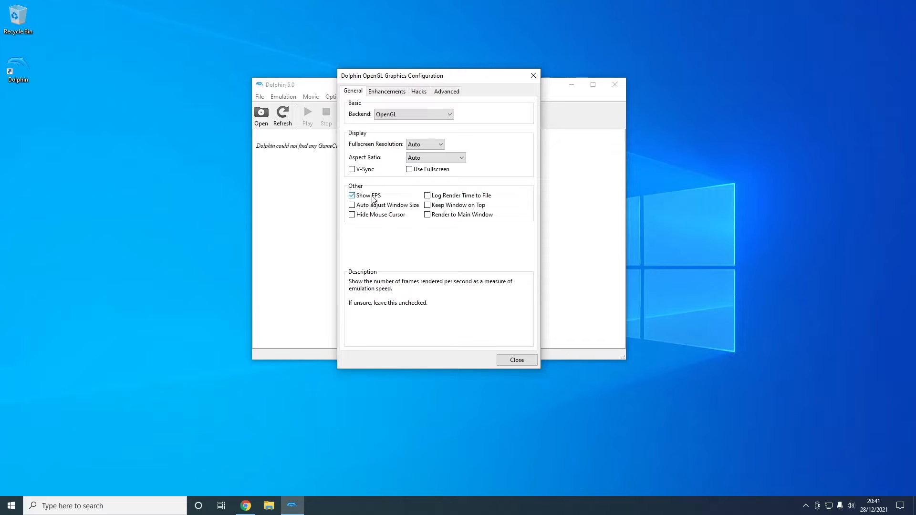
{"action": "left_click", "coordinate": [402, 117]}
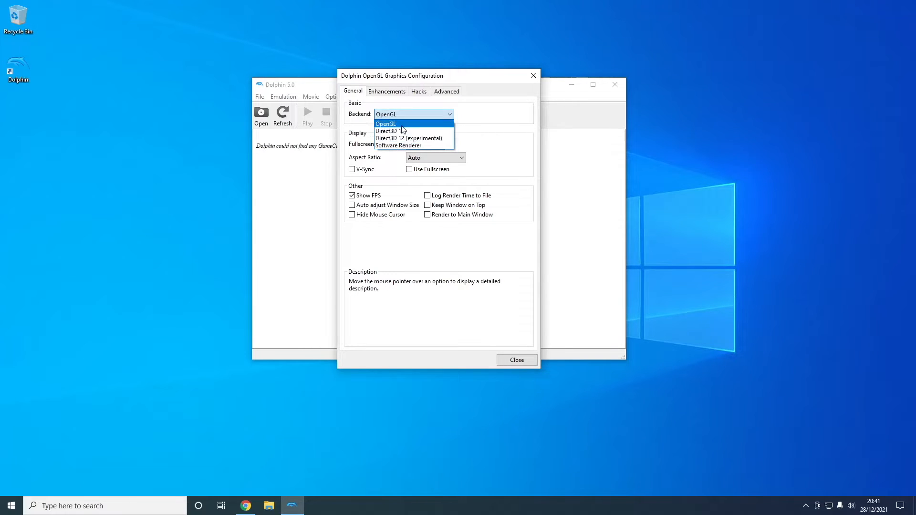
{"action": "left_click", "coordinate": [402, 124]}
Set the internal resolution to 3x Native (1920x1584) for 1080p in graphics enhancements.
{"action": "left_click", "coordinate": [386, 93]}
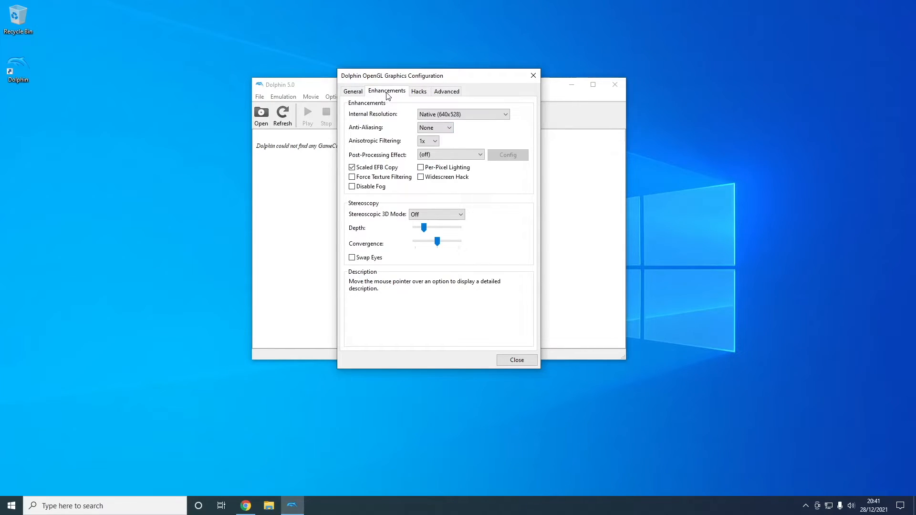
{"action": "left_click", "coordinate": [435, 116]}
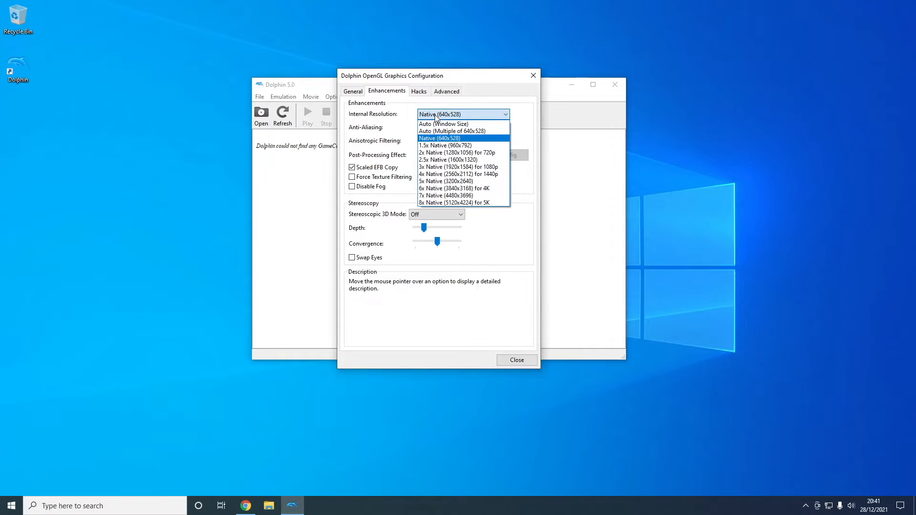
{"action": "left_click", "coordinate": [489, 169]}
Enable Borderless Fullscreen in the advanced graphics settings and close the graphics dialog.
{"action": "left_click", "coordinate": [436, 92]}
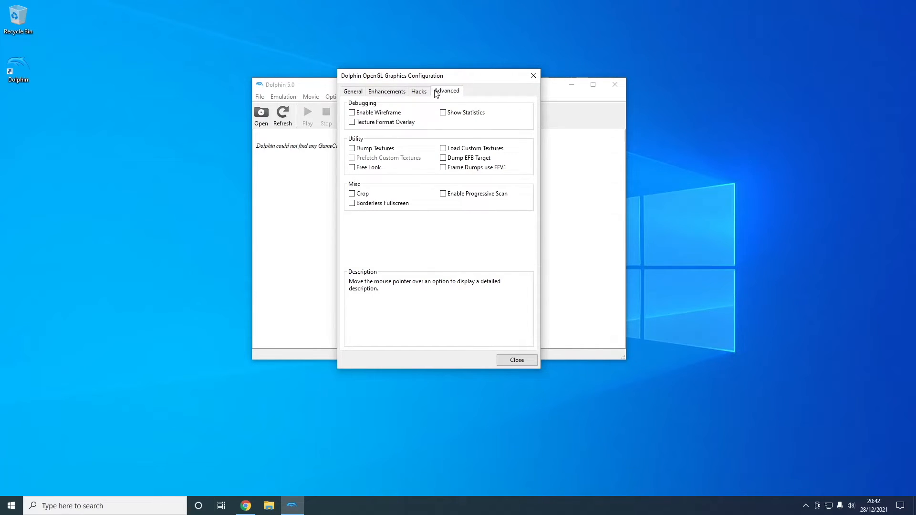
{"action": "mouse_move", "coordinate": [371, 206]}
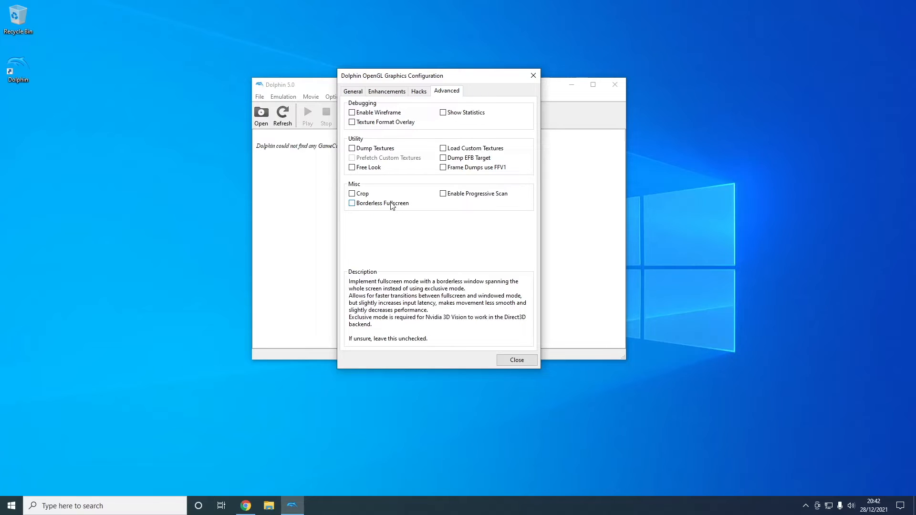
{"action": "left_click", "coordinate": [392, 206]}
{"action": "key", "text": "Escape"}
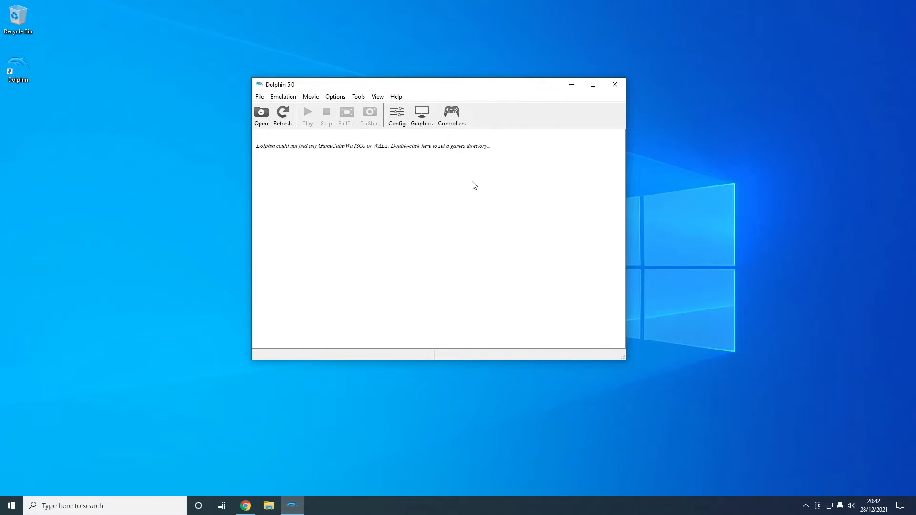
Open the GameCube controller configuration for Port 1 and inspect its input device options.
{"action": "left_click", "coordinate": [455, 117]}
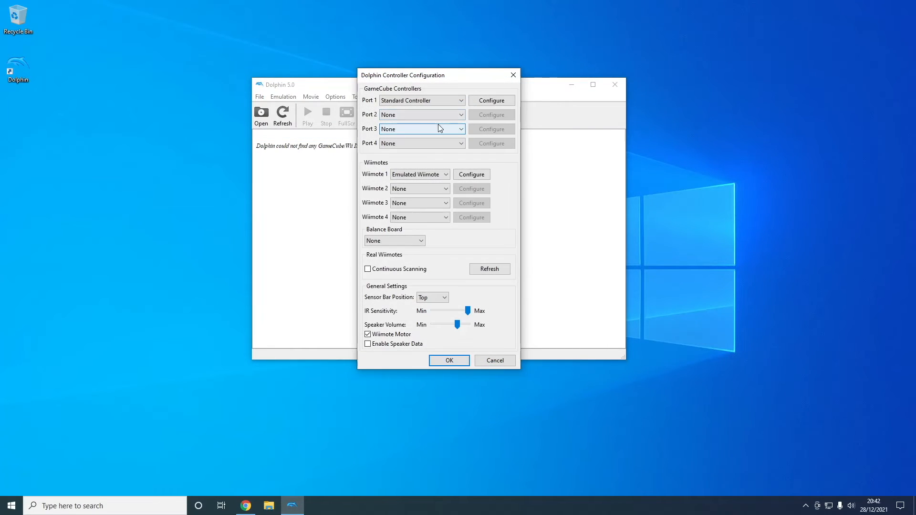
{"action": "left_click", "coordinate": [492, 103]}
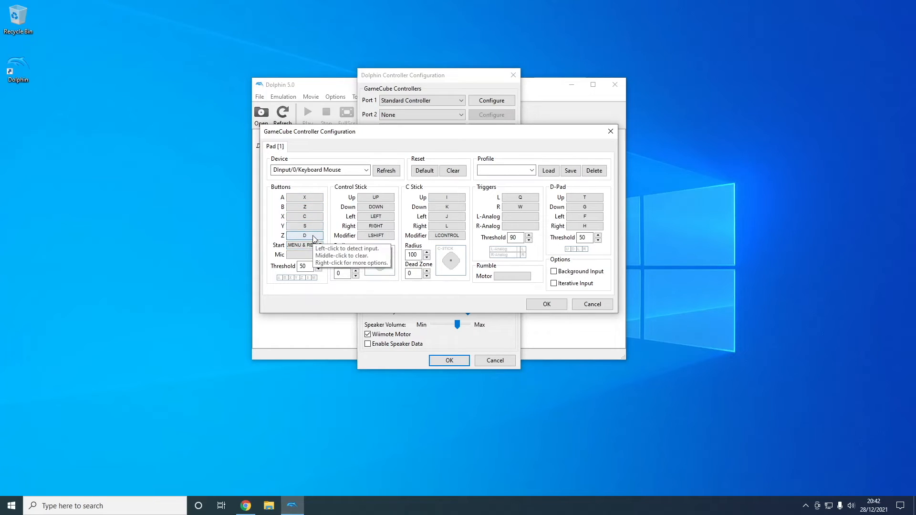
{"action": "left_click", "coordinate": [367, 170]}
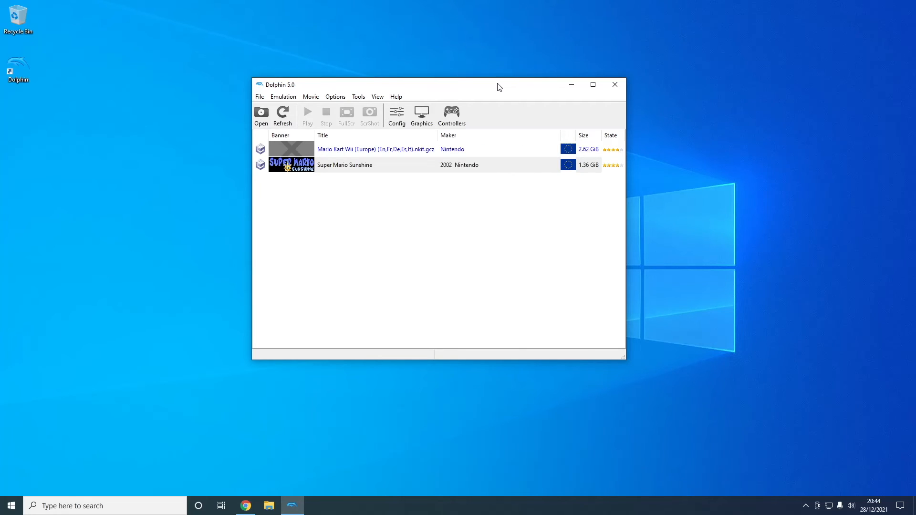
Maximize the Dolphin window and select Super Mario Sunshine in the game list.
{"action": "left_click_drag", "start_coordinate": [500, 86], "coordinate": [480, 2]}
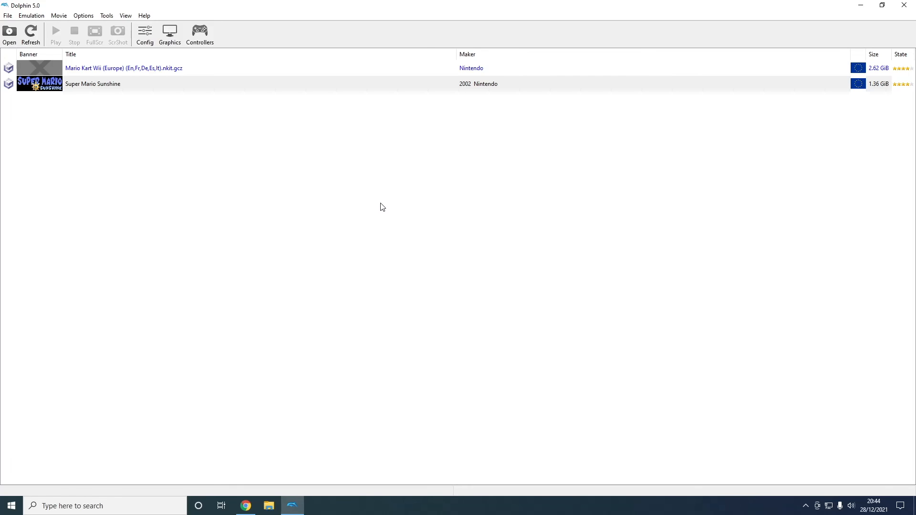
{"action": "left_click", "coordinate": [115, 84]}
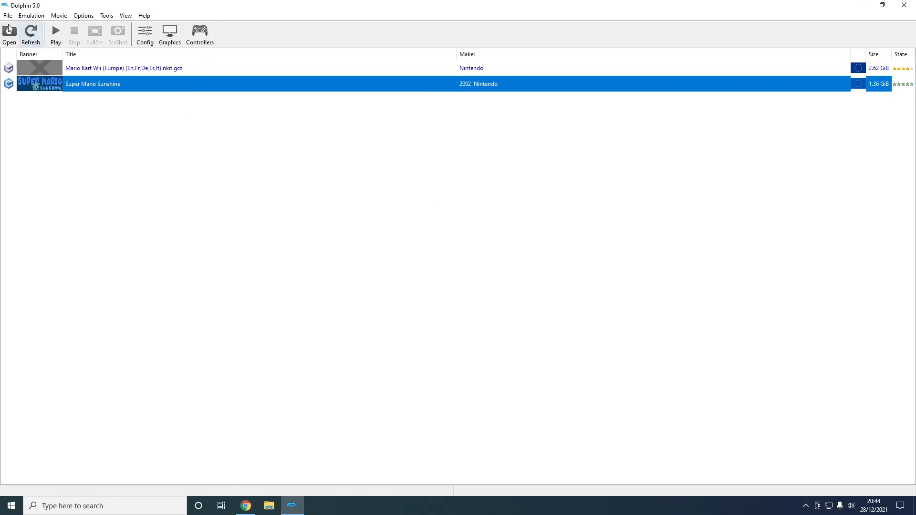